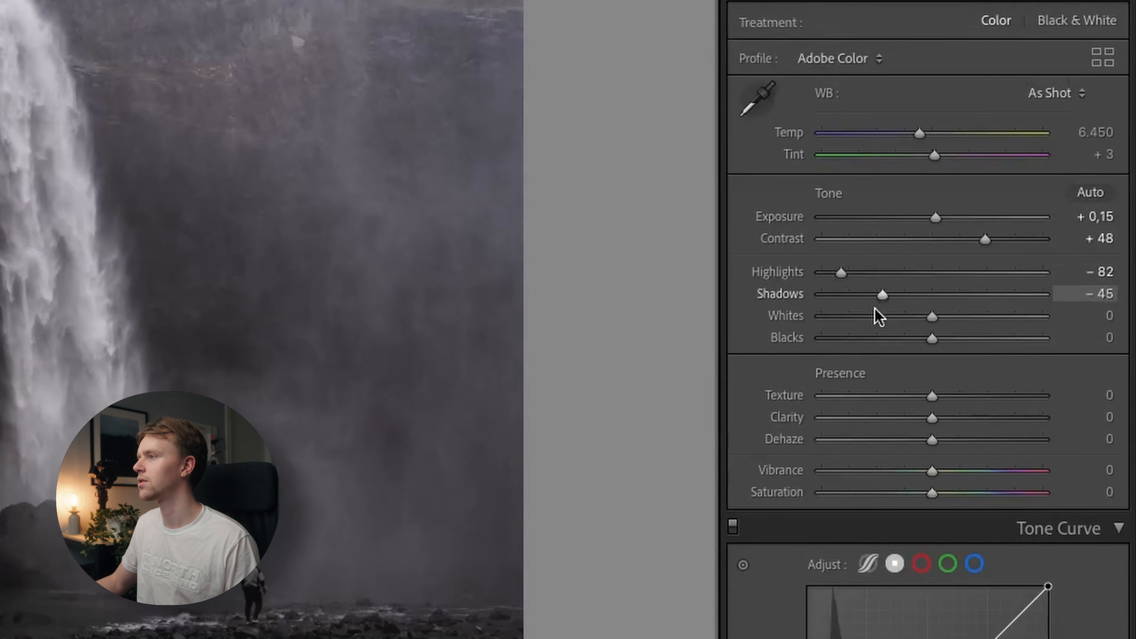
Lower Highlights to −82 and Shadows to −34, and raise Vibrance to +20.
left_click_drag(875, 312, 890, 313)
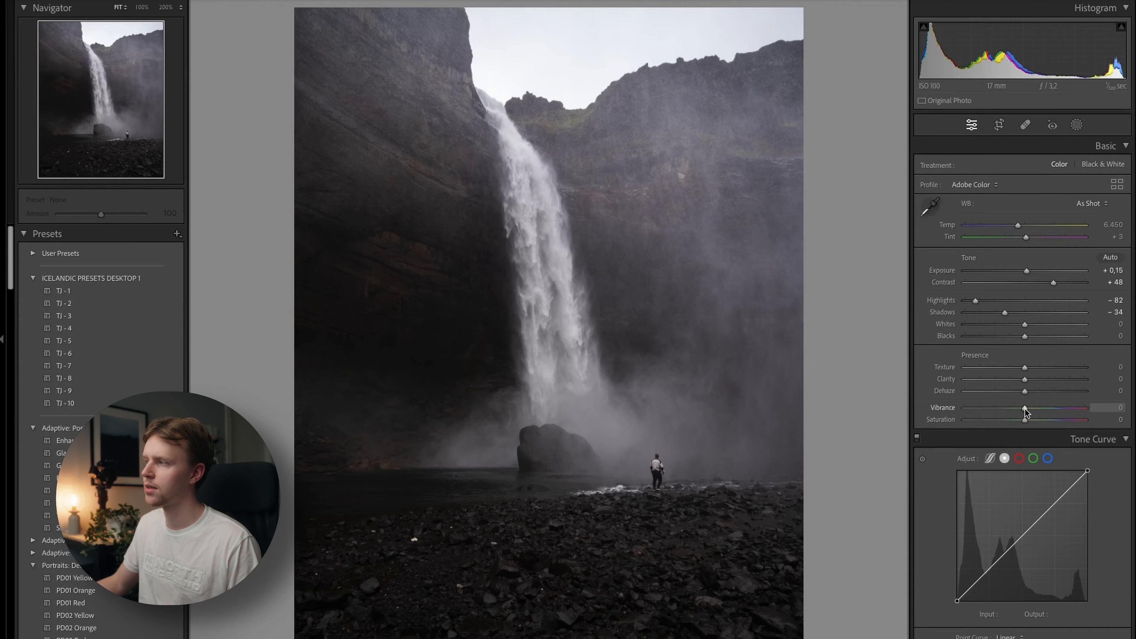
left_click_drag(1024, 408, 1037, 408)
Shape the tone curve into a gentle S with three points, placing the highlights point at input 188, output 209.
left_click(988, 569)
left_click(1023, 536)
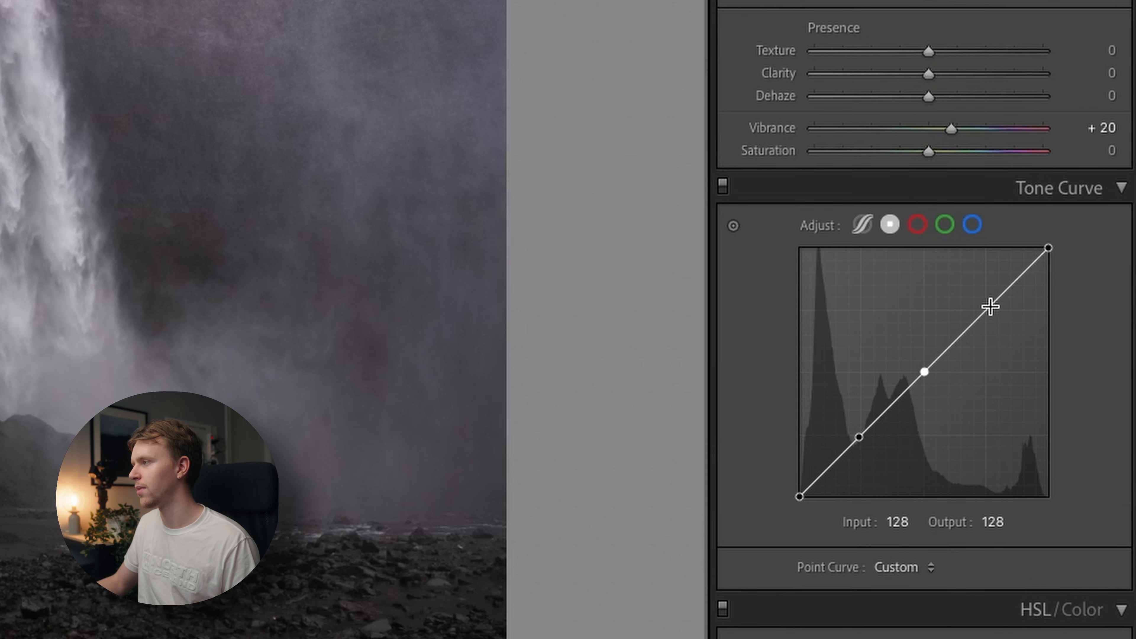
left_click(987, 309)
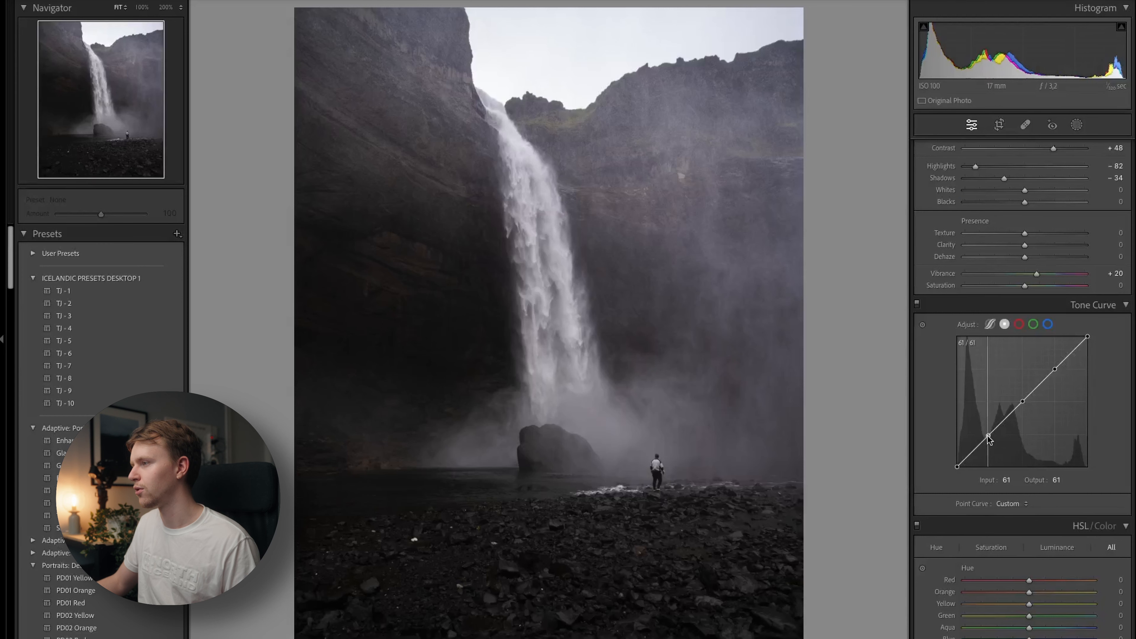
left_click_drag(989, 436, 990, 441)
left_click_drag(1051, 368, 1053, 360)
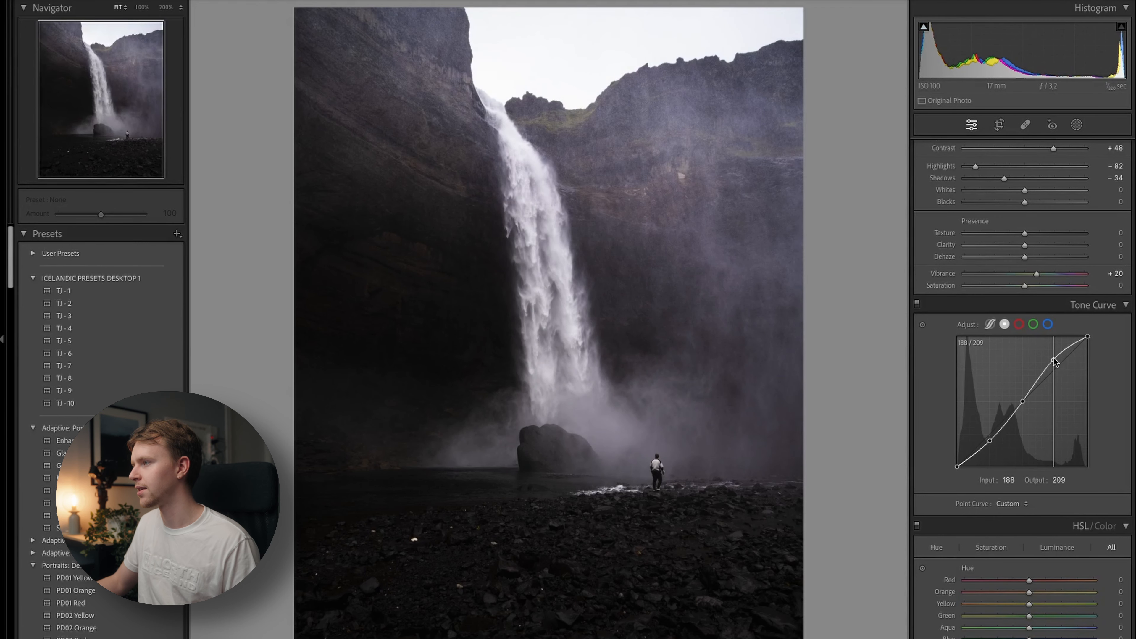
Compare the photo with and without the tone curve, and raise the curve's black point to output 20.
left_click(917, 305)
left_click(917, 305)
left_click(917, 305)
left_click(917, 304)
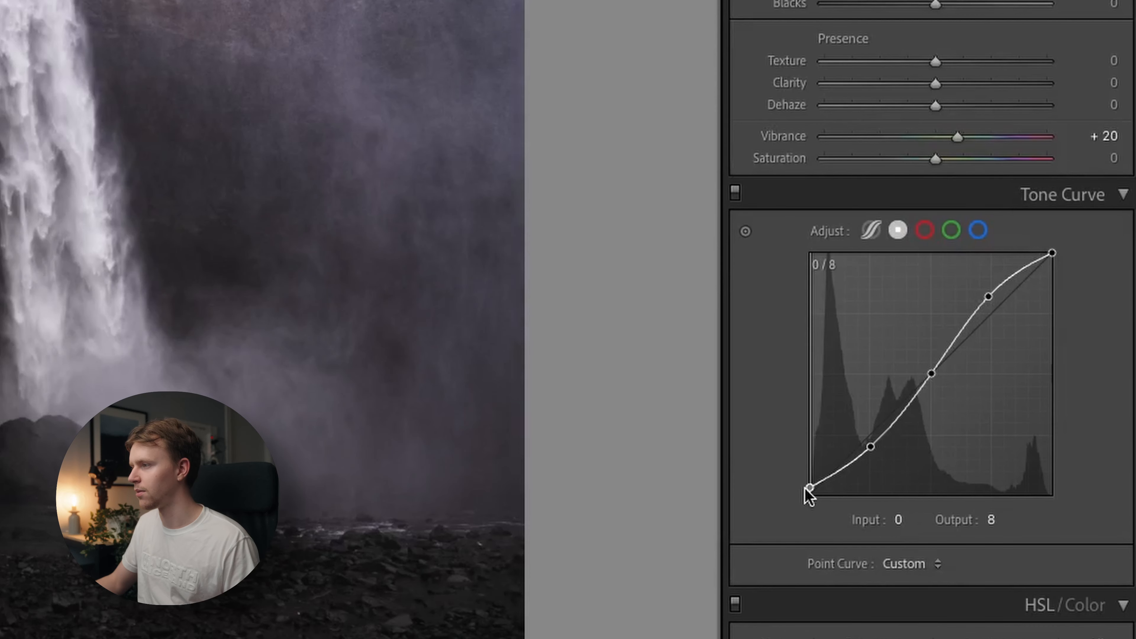
left_click_drag(806, 488, 798, 476)
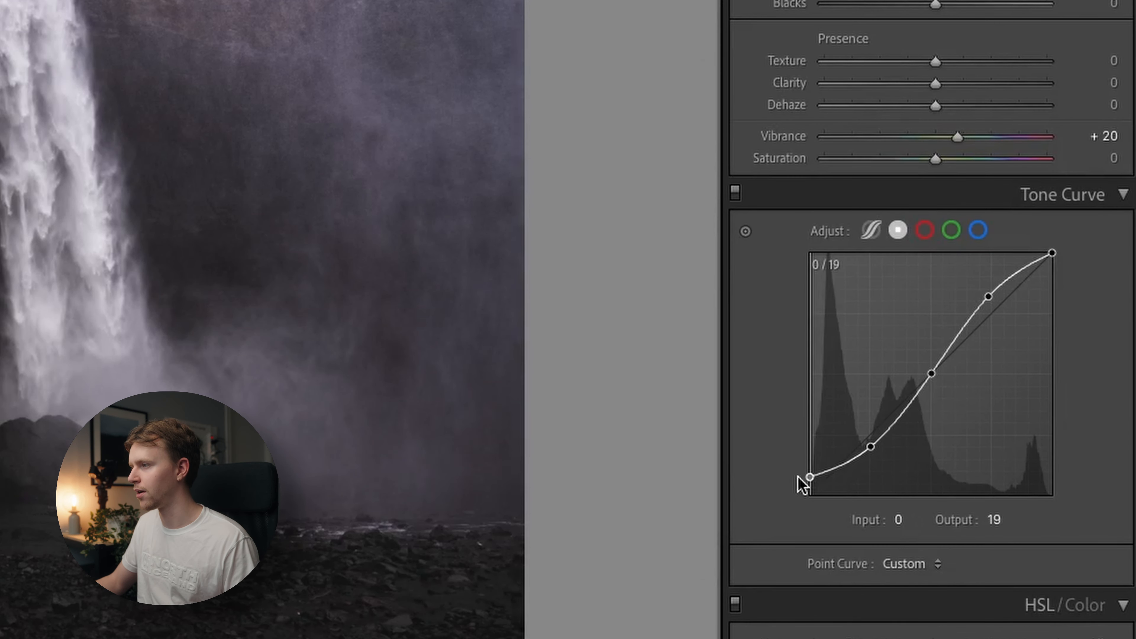
left_click(735, 193)
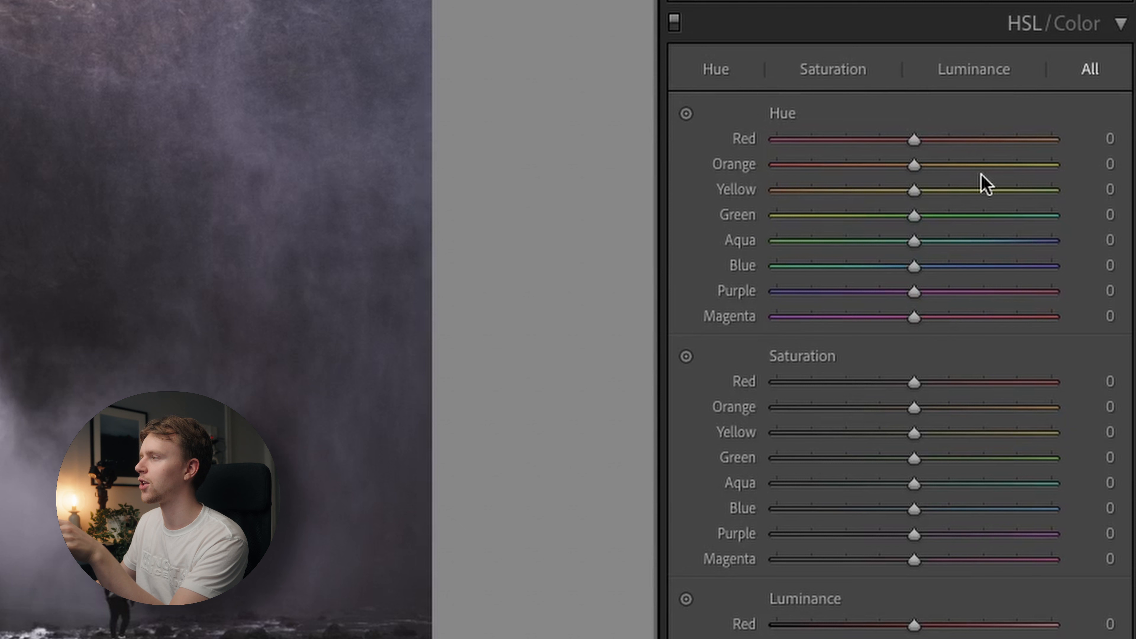
Shift the HSL hues of Aqua to +31, Blue to −47 and Purple to −100.
left_click(936, 547)
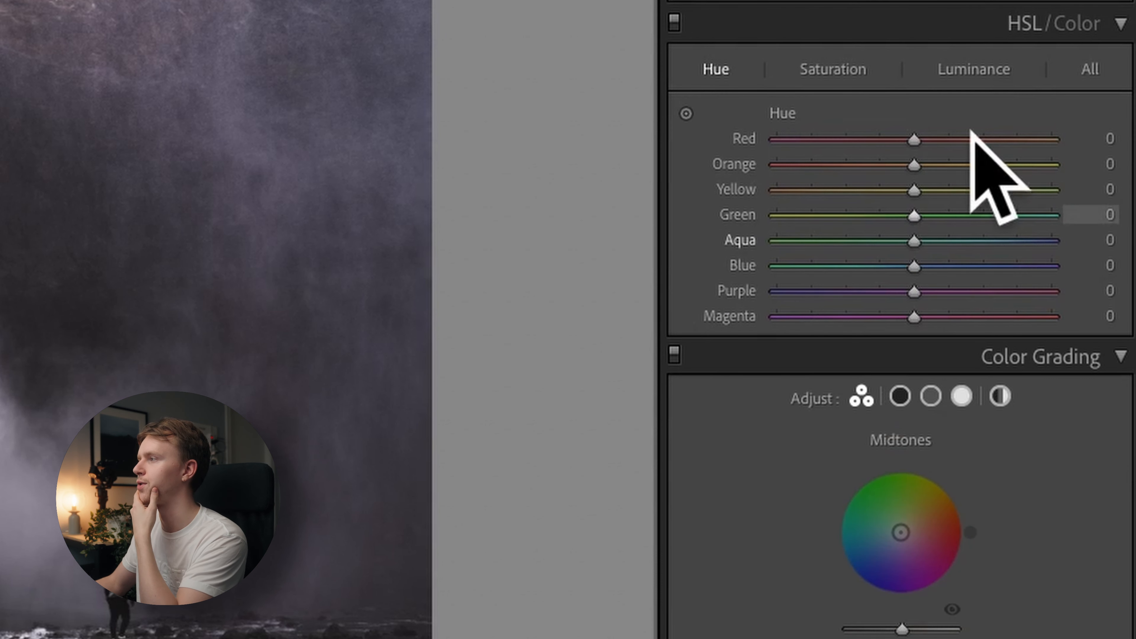
left_click(1089, 69)
left_click(688, 112)
left_click_drag(914, 292, 802, 292)
left_click_drag(1029, 316, 966, 343)
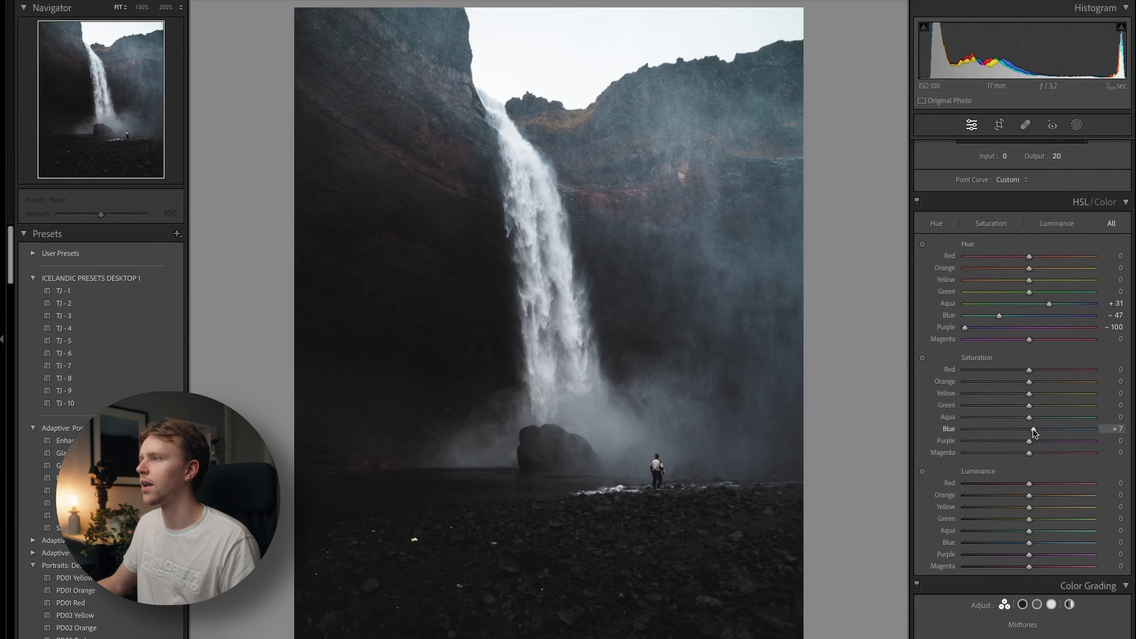
Raise the HSL saturation of Aqua to +75, Blue to +77 and Purple to +23.
left_click_drag(1033, 428, 1077, 430)
left_click_drag(1029, 417, 1077, 418)
left_click_drag(1029, 441, 1063, 439)
left_click_drag(1062, 439, 1045, 440)
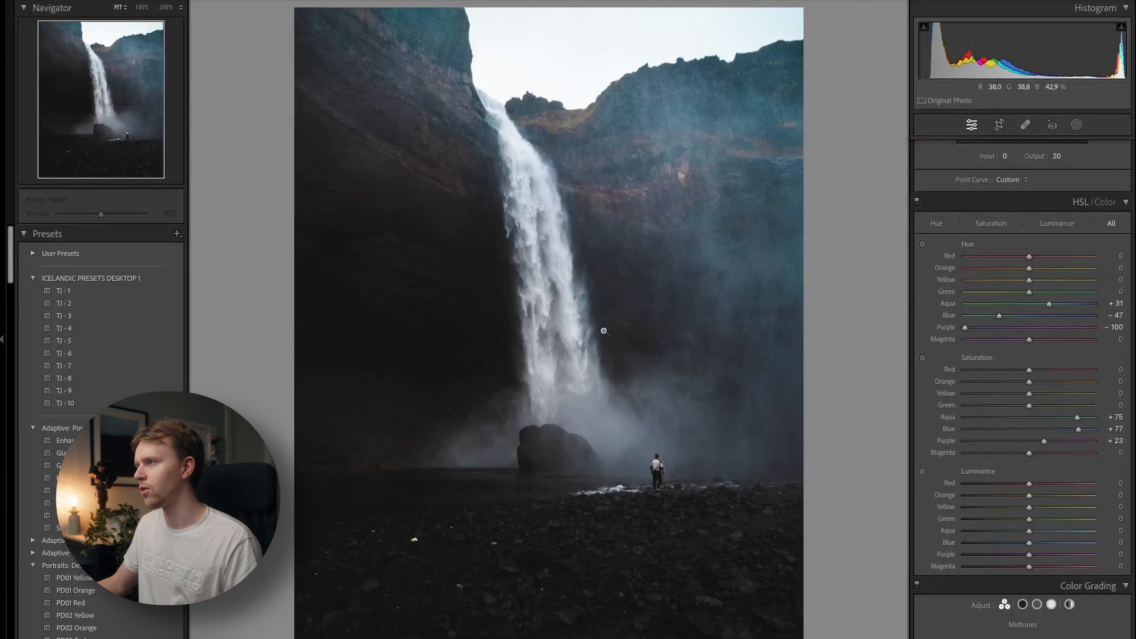
Examine the colours of the cliff beside the waterfall at 100% magnification.
left_click(594, 113)
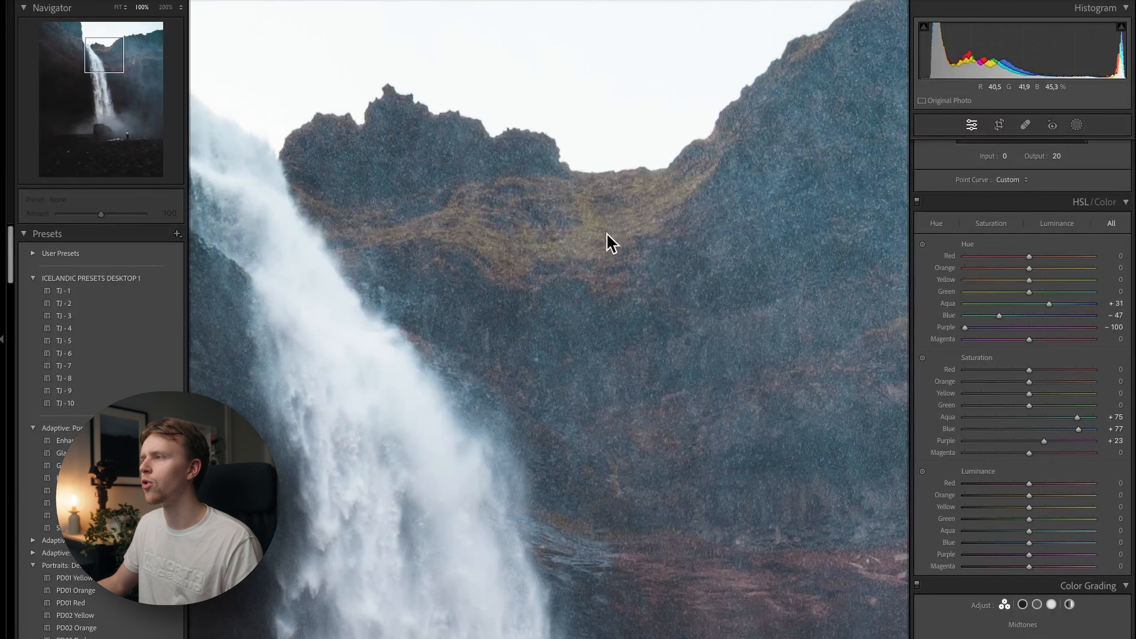
left_click(581, 130)
left_click(581, 130)
left_click(655, 168)
left_click(606, 199)
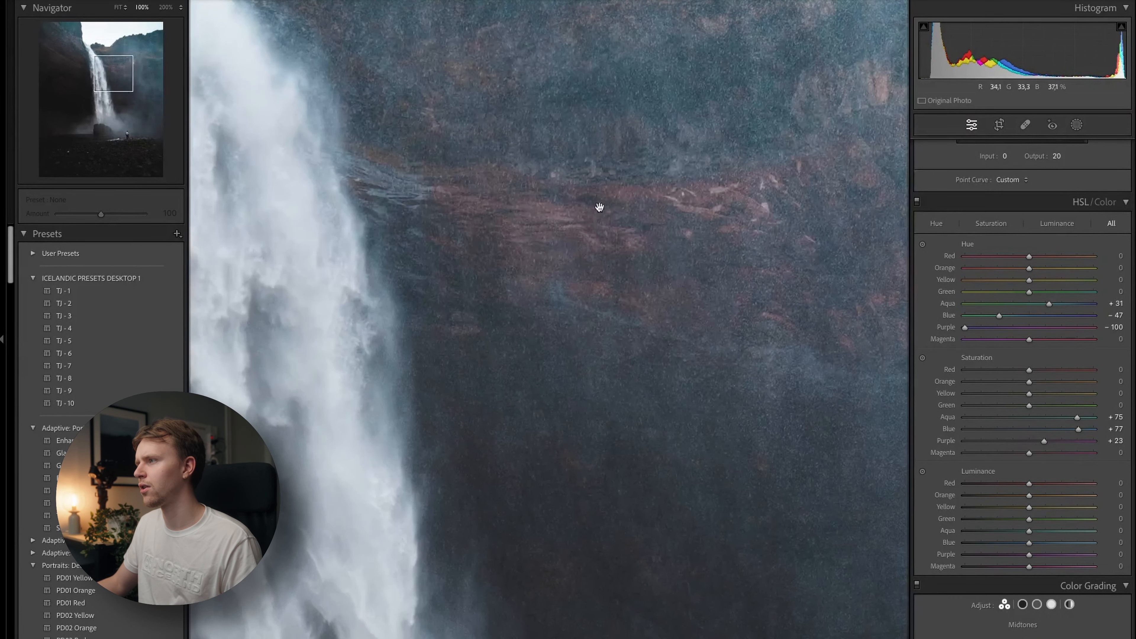
left_click(614, 246)
left_click(627, 198)
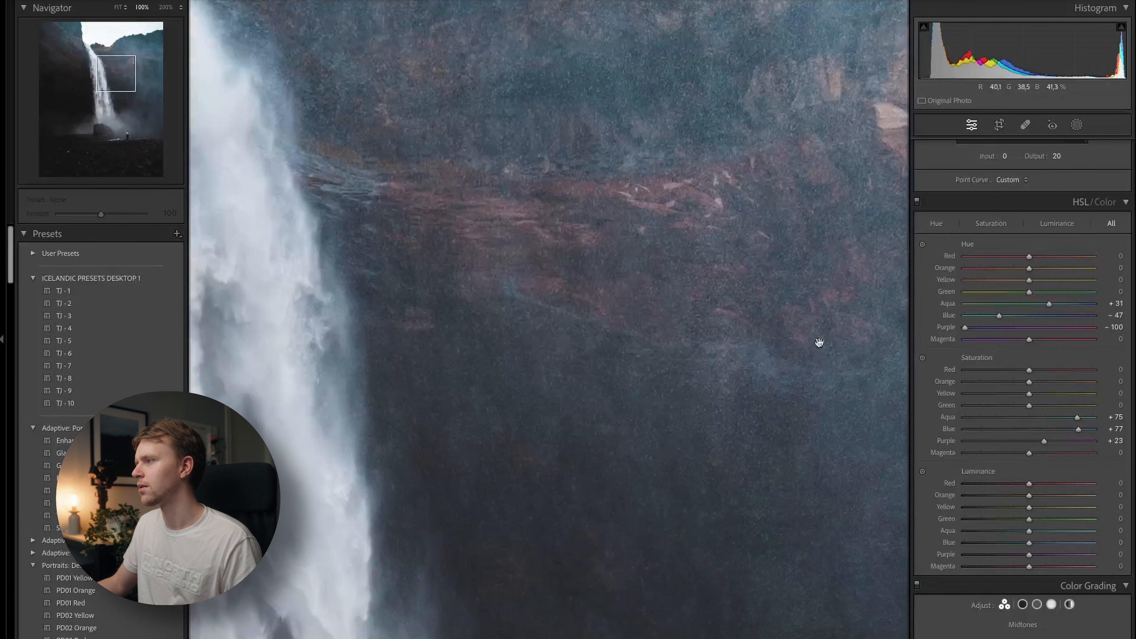
Try lowering the Red saturation to −100 and undo the change.
left_click_drag(1029, 371, 981, 371)
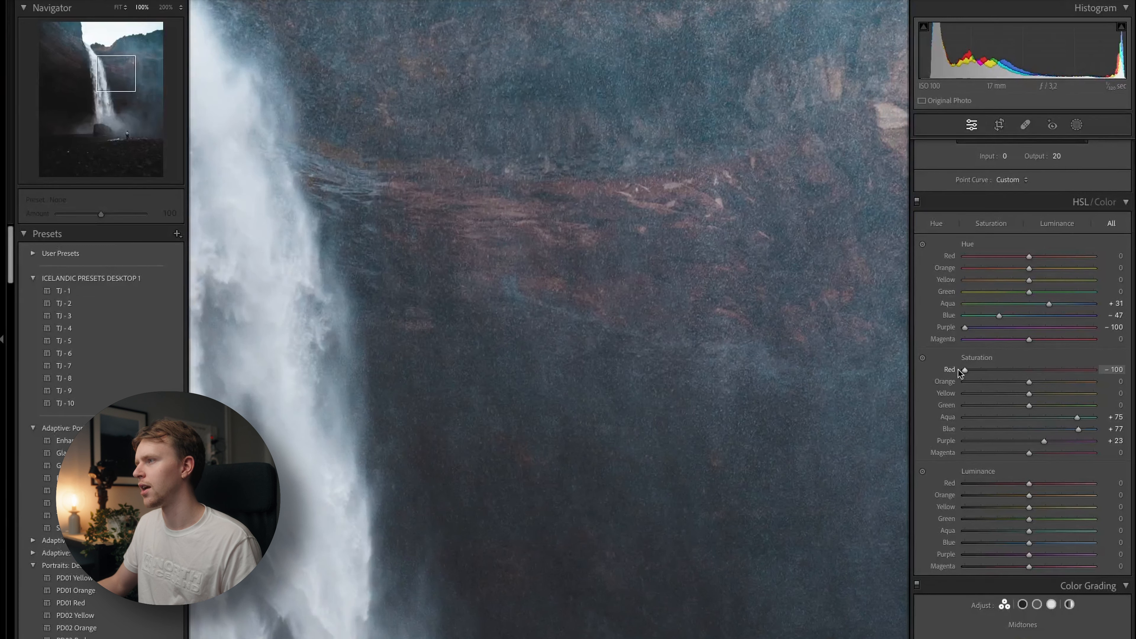
key("ctrl+z")
key("ctrl+z")
Lower the Magenta saturation to −76 by sampling the reddish cliff band, and compare the photo with and without the HSL changes.
left_click(923, 359)
left_click_drag(576, 230, 576, 314)
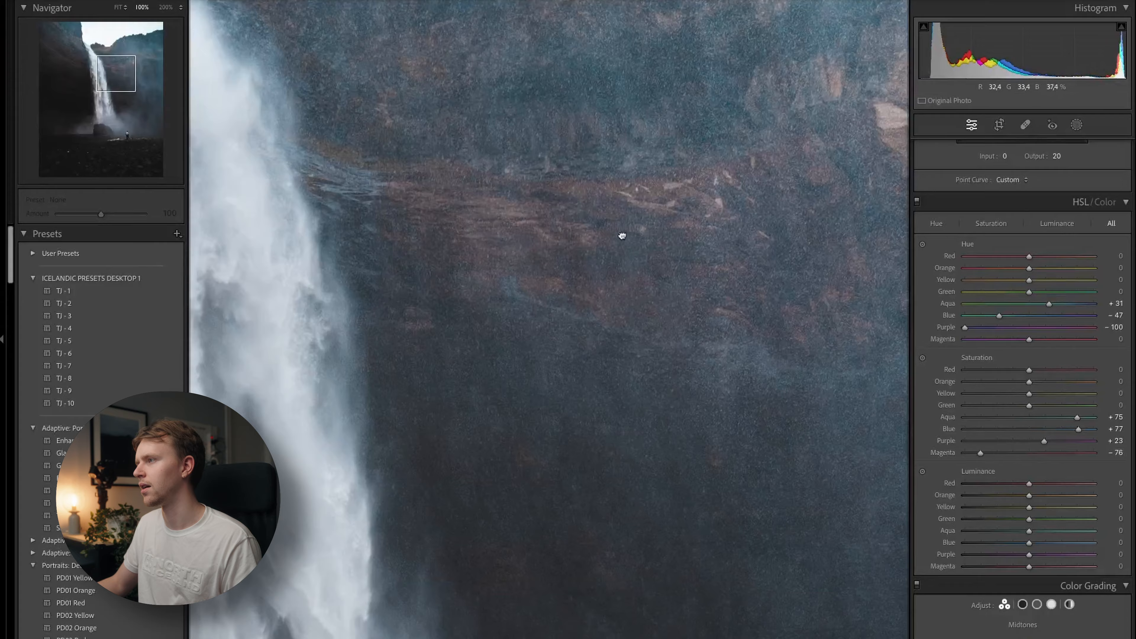
key("z")
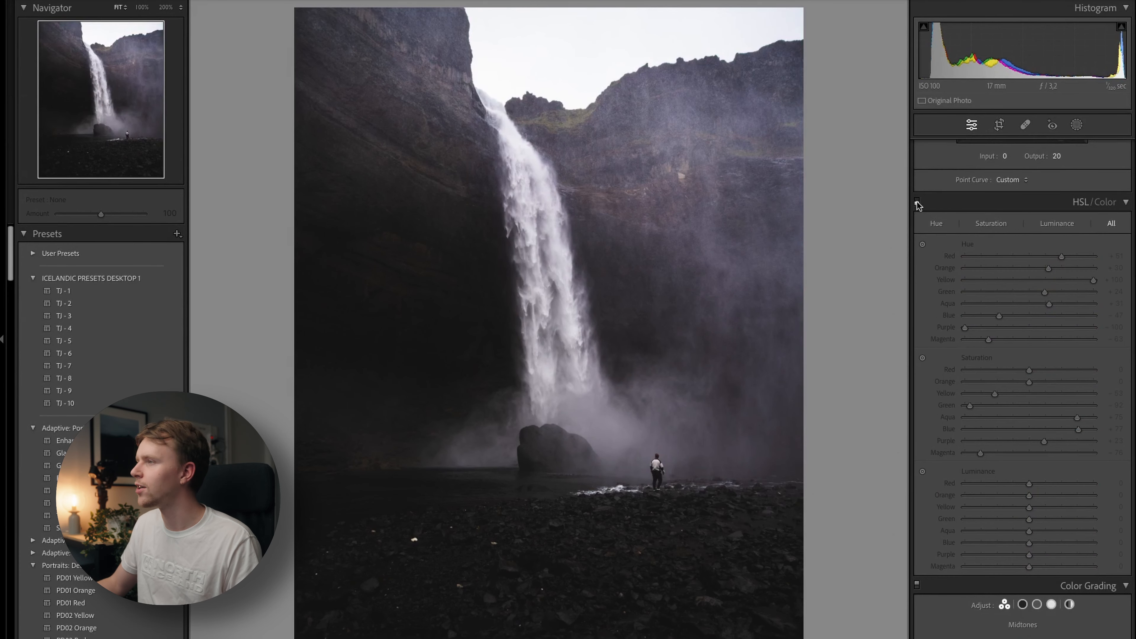
left_click(917, 203)
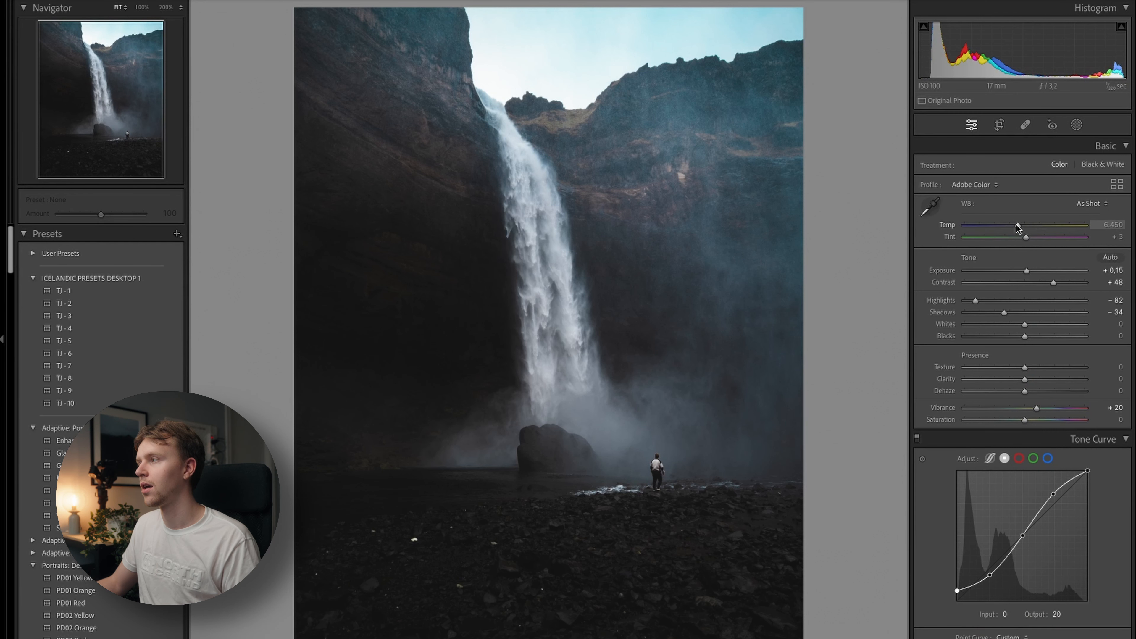
Cool the white balance temperature to 5.685 and shift the photo's overall colours toward teal.
left_click_drag(1018, 228, 990, 232)
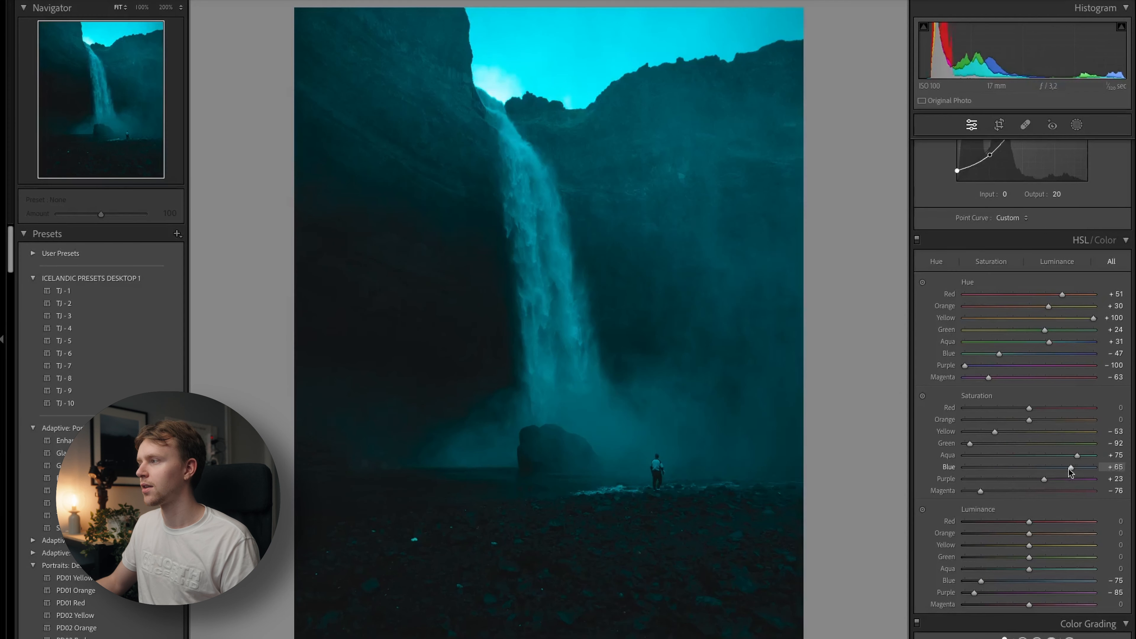
left_click_drag(1069, 468, 1046, 468)
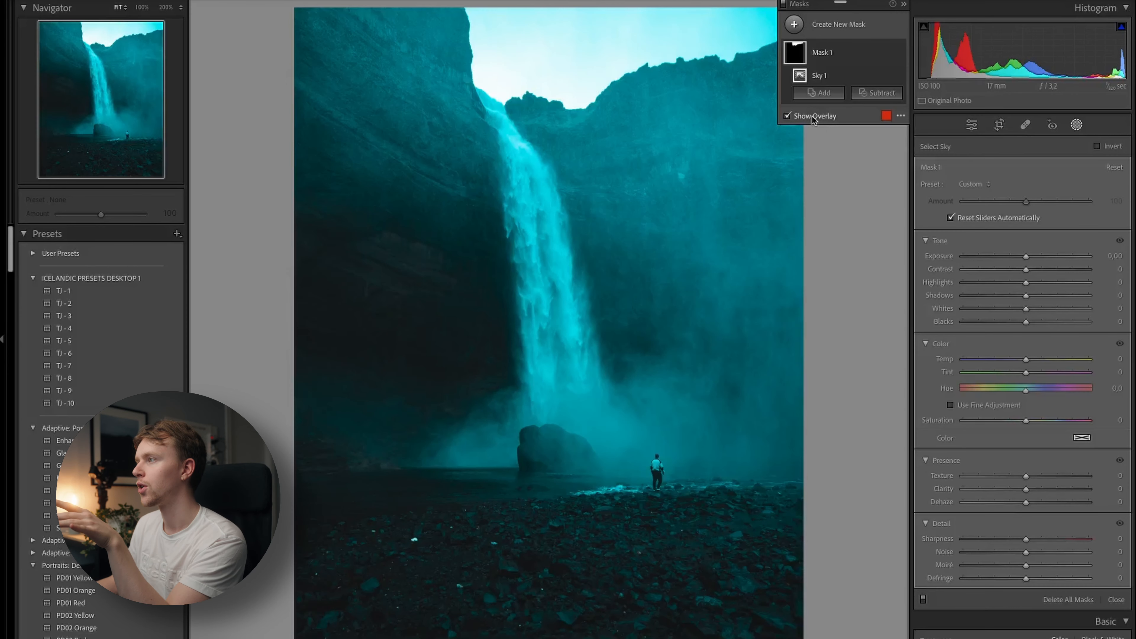
Check the sky mask's coverage with its overlay and adjust the exposure of the masked sky.
left_click(813, 117)
left_click(813, 117)
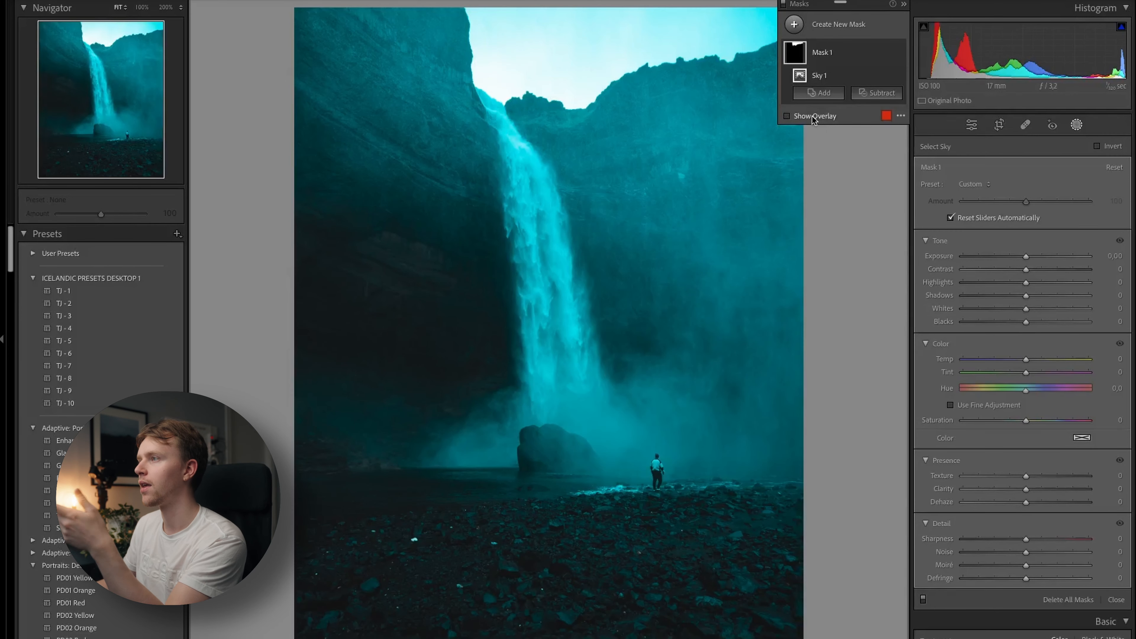
left_click(813, 117)
left_click(812, 117)
left_click(812, 117)
left_click(812, 117)
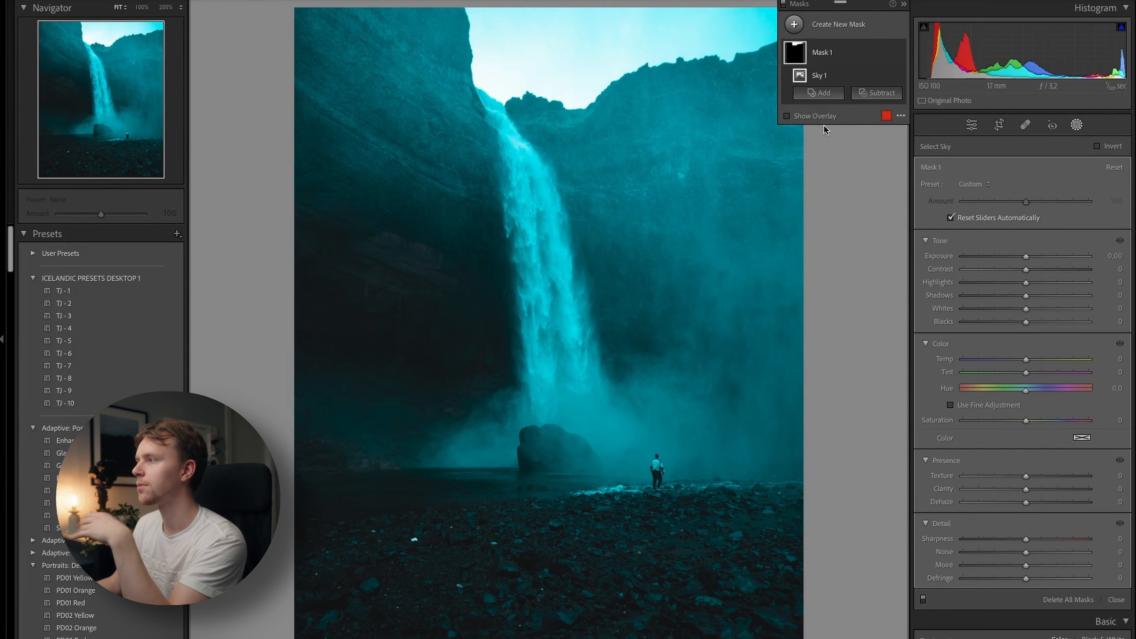
mouse_move(1027, 257)
left_mouse_down()
mouse_move(1008, 255)
mouse_move(1038, 248)
left_mouse_up()
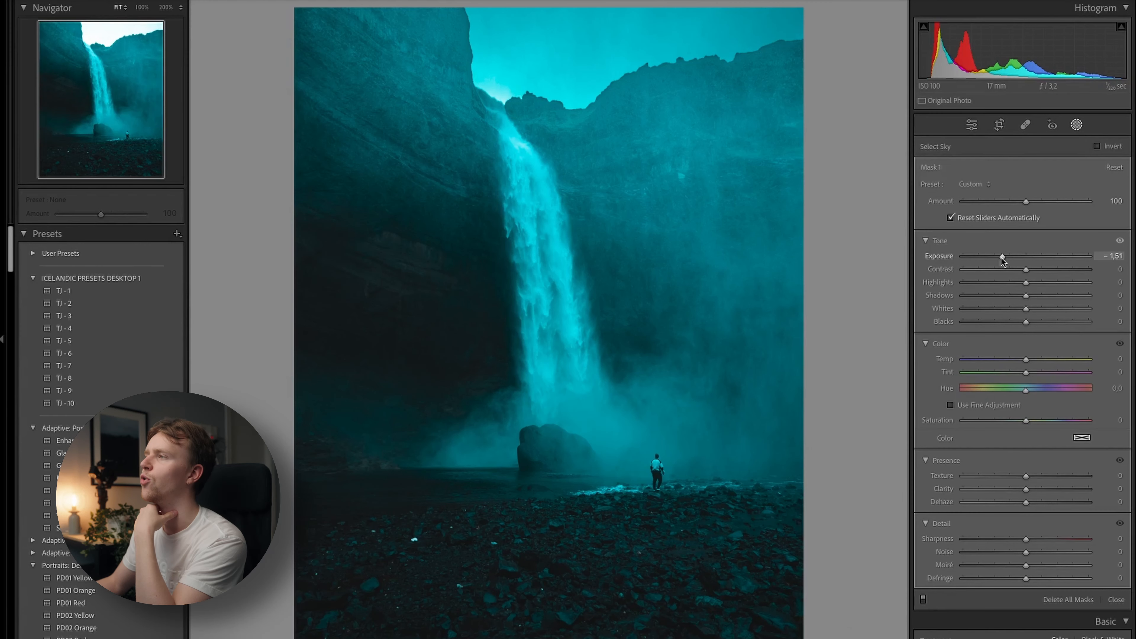
left_click_drag(1001, 257, 1022, 253)
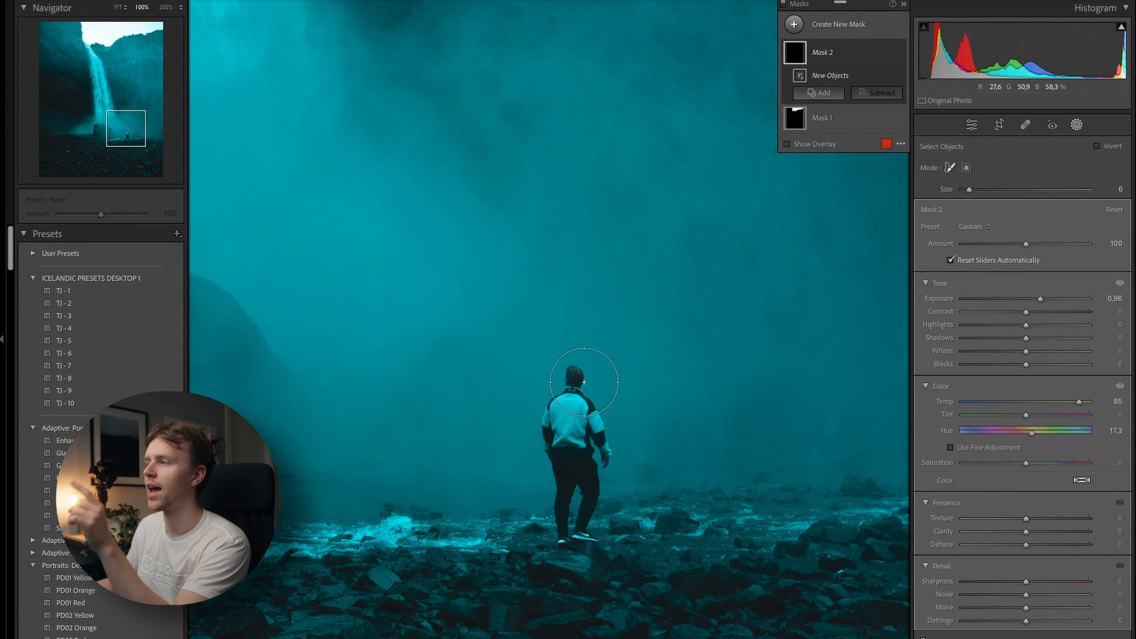
Create an object mask over the person standing on the rocks and adjust the mask's colour temperature.
left_click(571, 388)
mouse_move(571, 387)
left_mouse_down()
mouse_move(551, 449)
mouse_move(557, 529)
mouse_move(591, 514)
mouse_move(594, 411)
left_mouse_up()
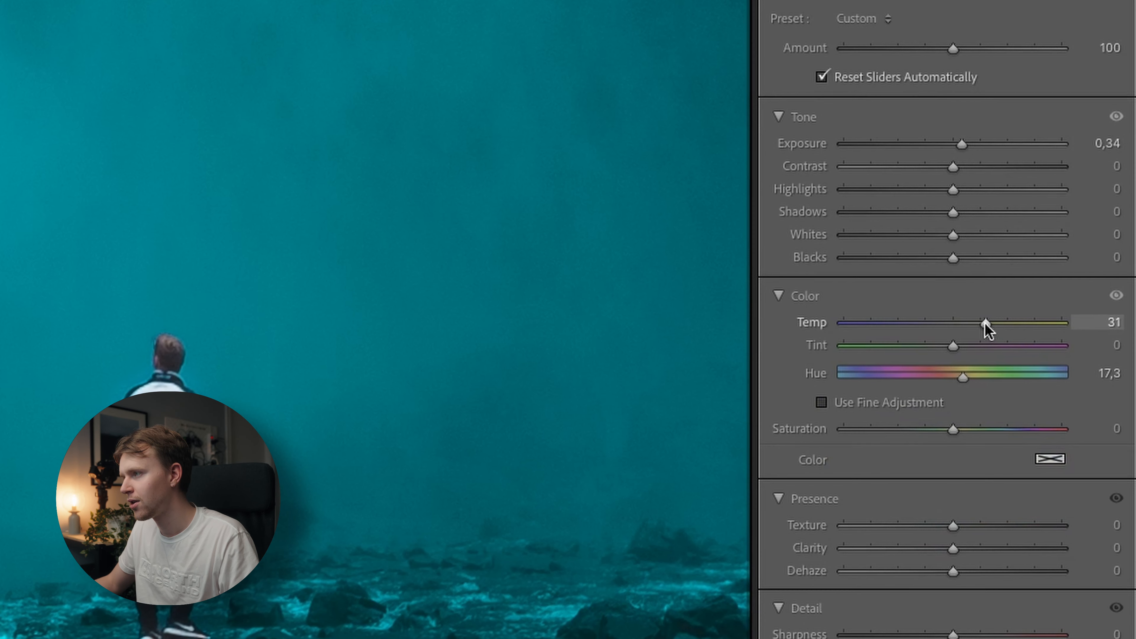
left_click_drag(1045, 359, 1054, 359)
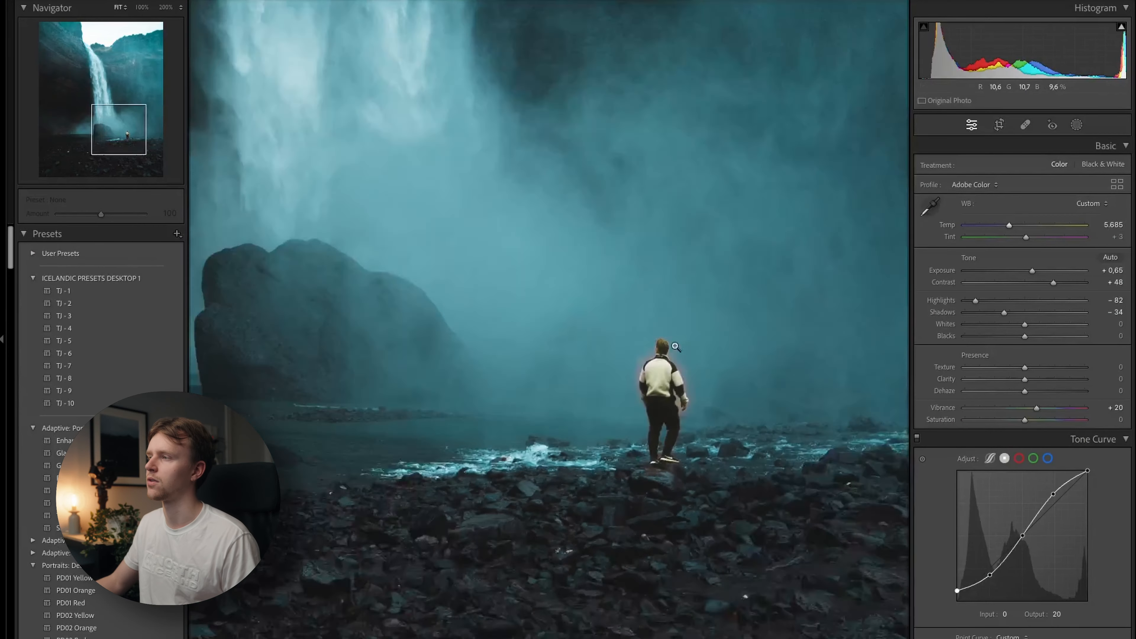
Examine the masked person up close and compare the whole photo before and after editing.
left_click(675, 347)
left_click(676, 347)
left_click(675, 347)
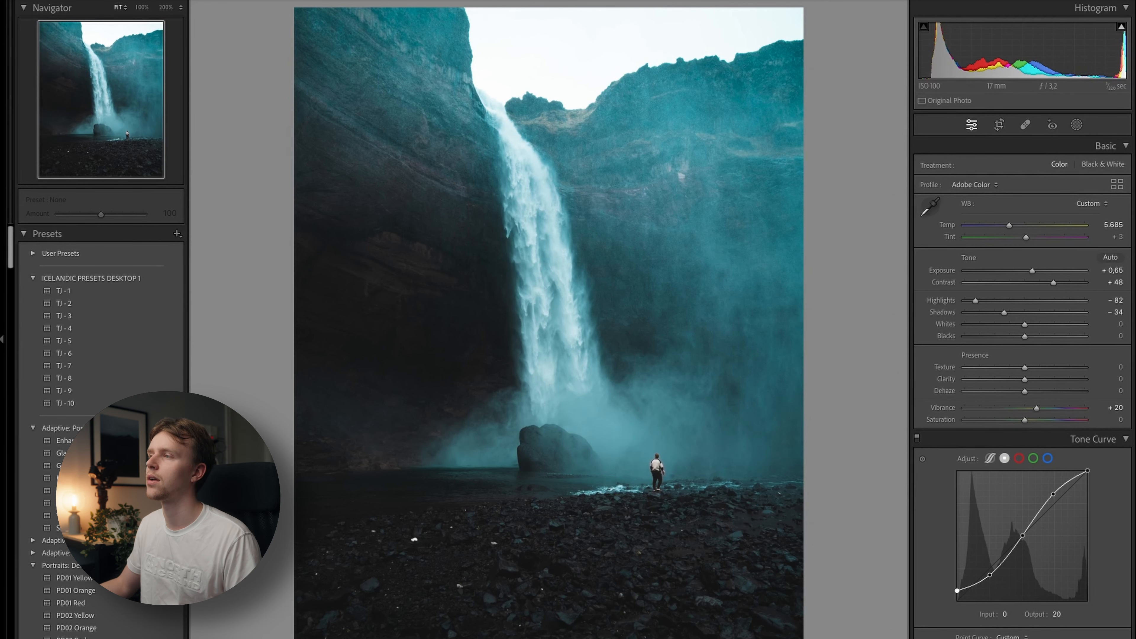
key("y")
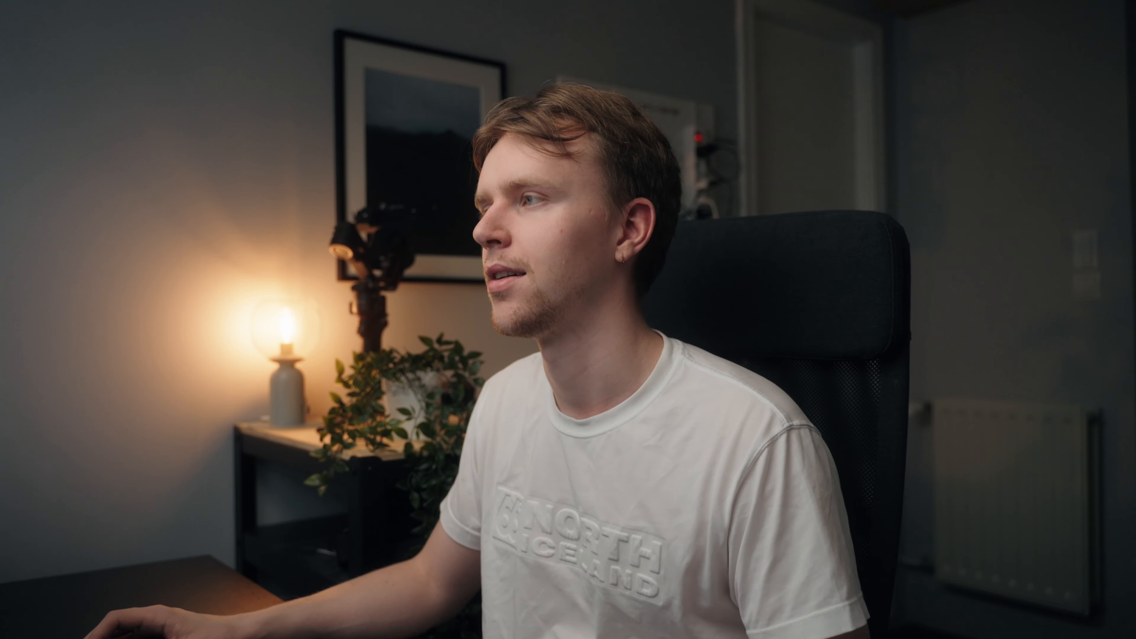